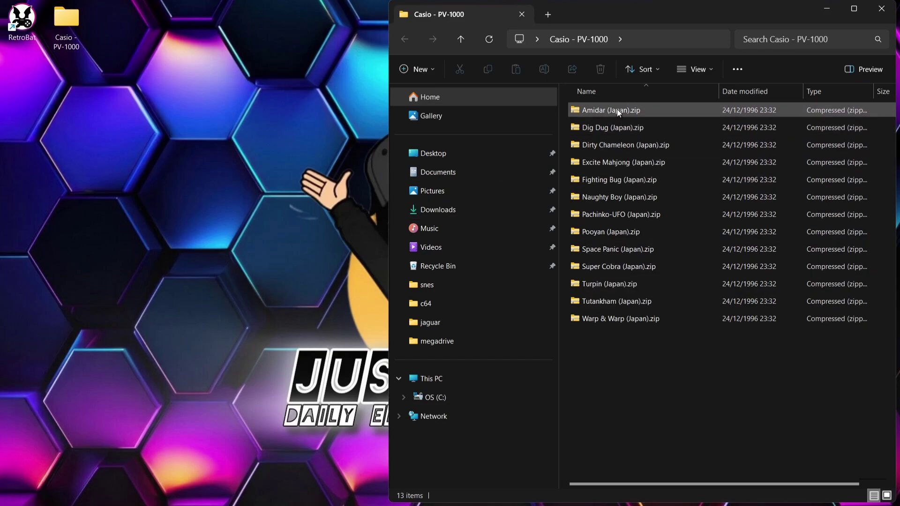
- Look inside Amidar (Japan).zip to see its single Amidar (Japan).bin file
double_click(659, 110)
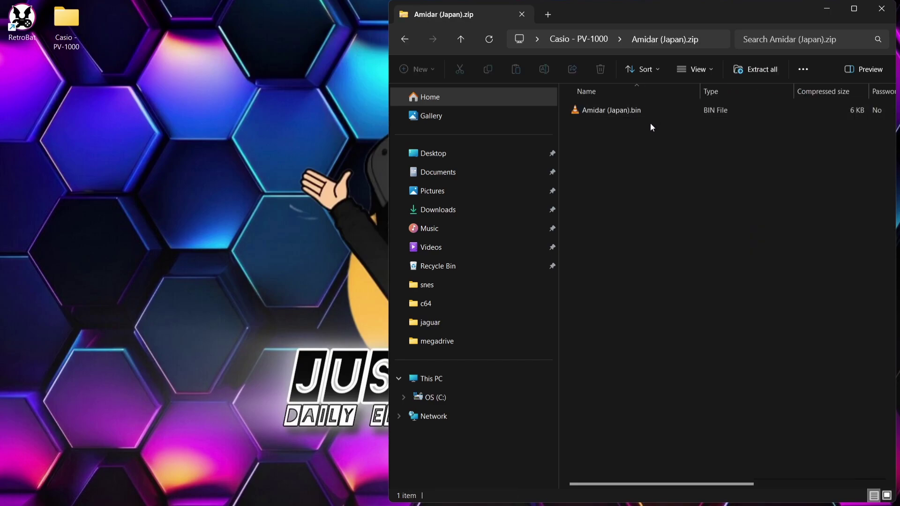
- Copy all 13 PV-1000 zip files and open the RetroBat shortcut's file location
click(404, 39)
drag(617, 363, 572, 71)
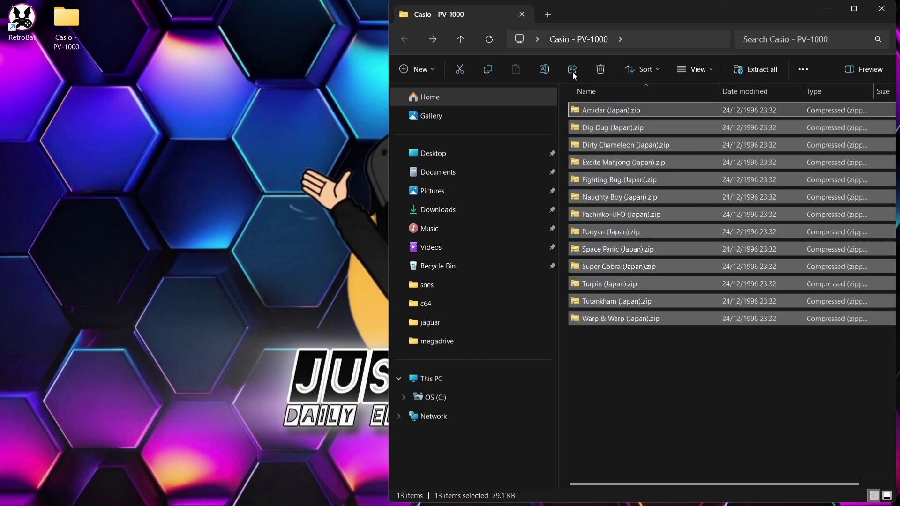
right_click(599, 111)
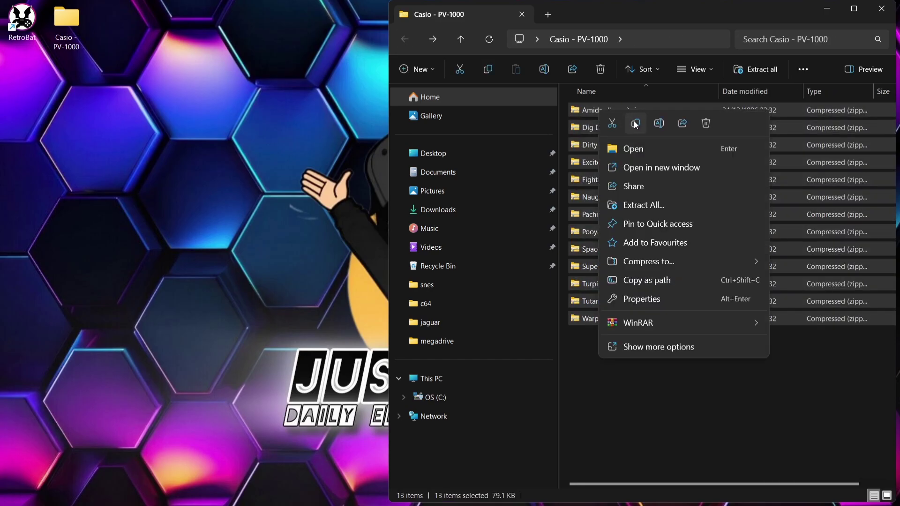
click(635, 125)
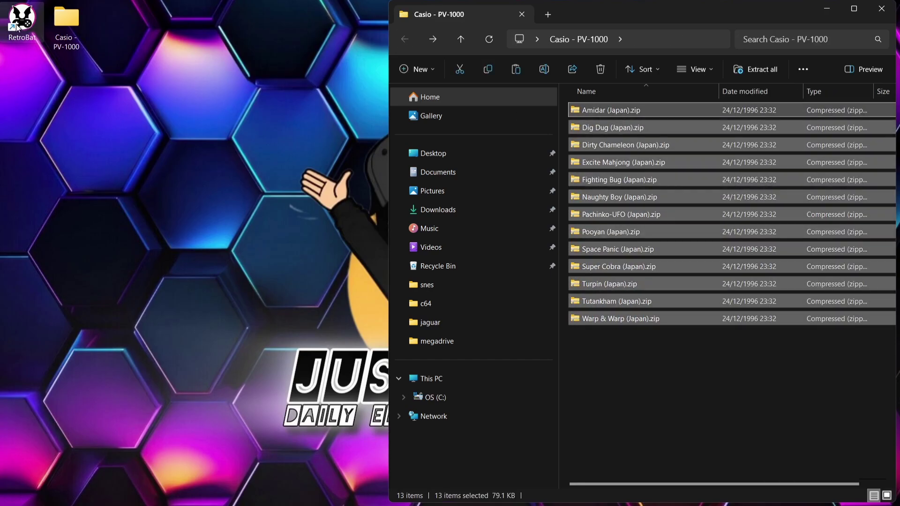
right_click(16, 27)
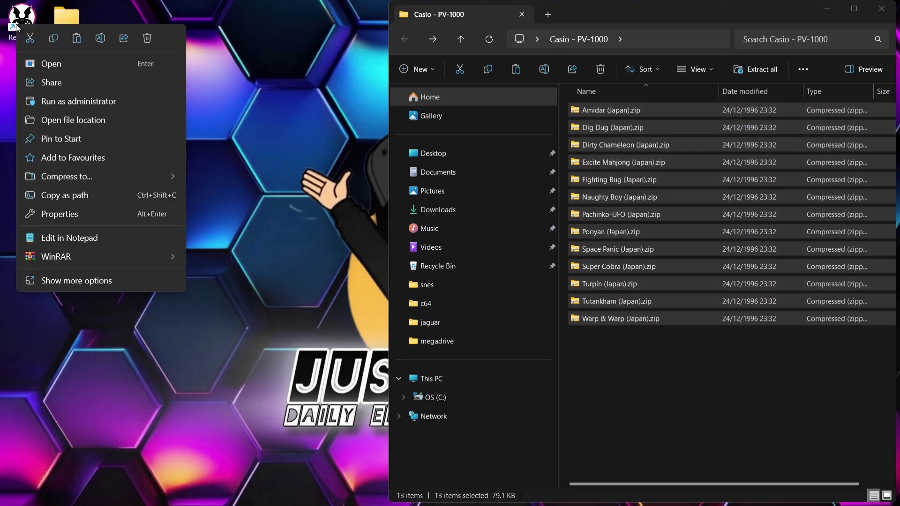
click(57, 118)
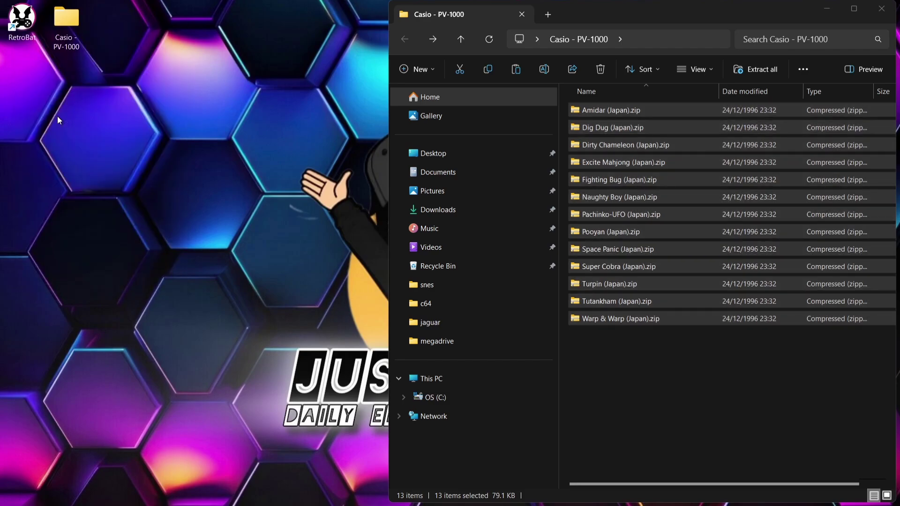
- Maximize the RetroBat folder window and open its roms folder
double_click(586, 10)
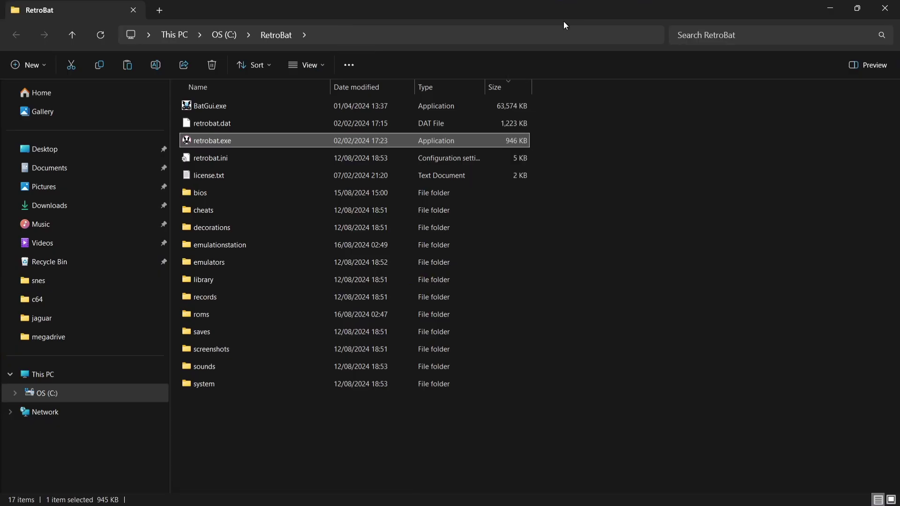
click(232, 314)
double_click(232, 315)
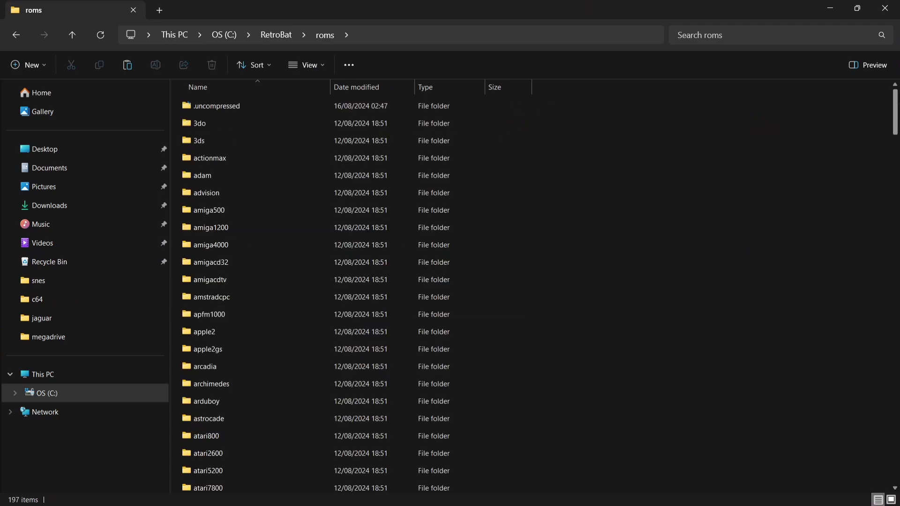
drag(897, 101, 897, 354)
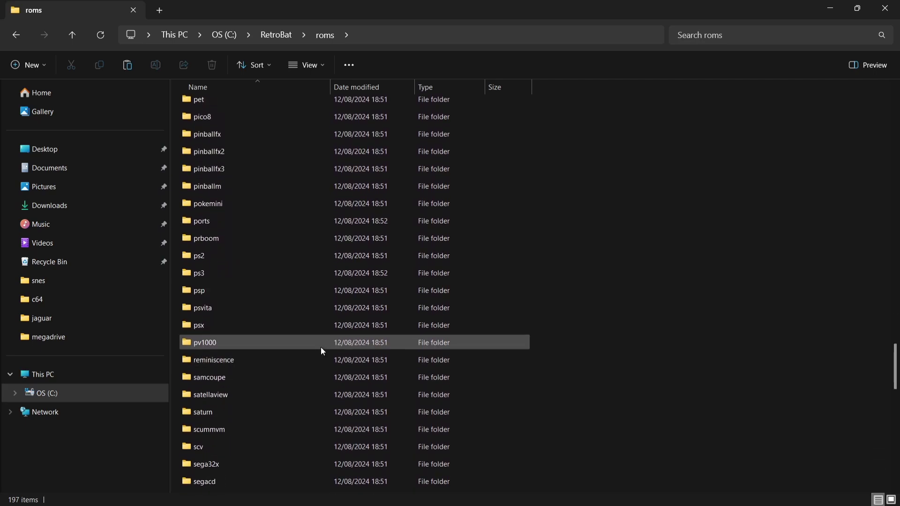
- Paste the 13 zips into the empty roms\pv1000 folder, then close the window
double_click(320, 346)
right_click(384, 245)
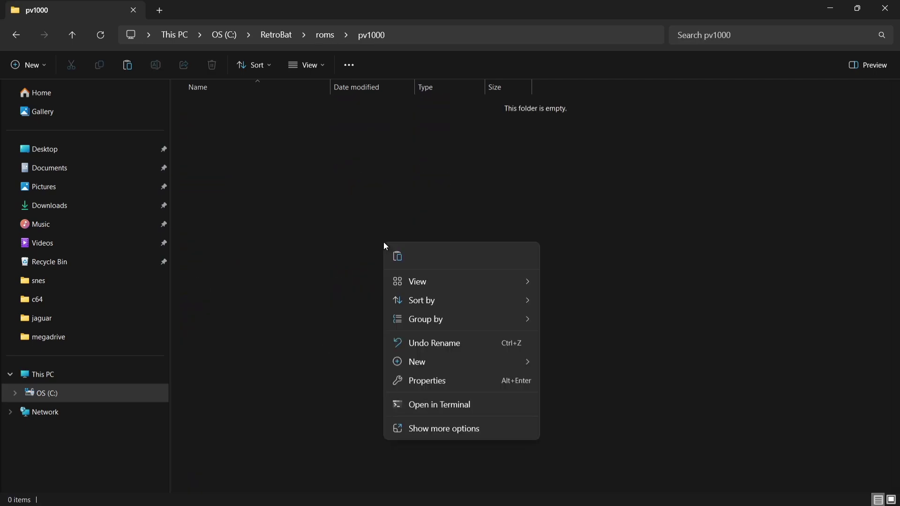
click(397, 258)
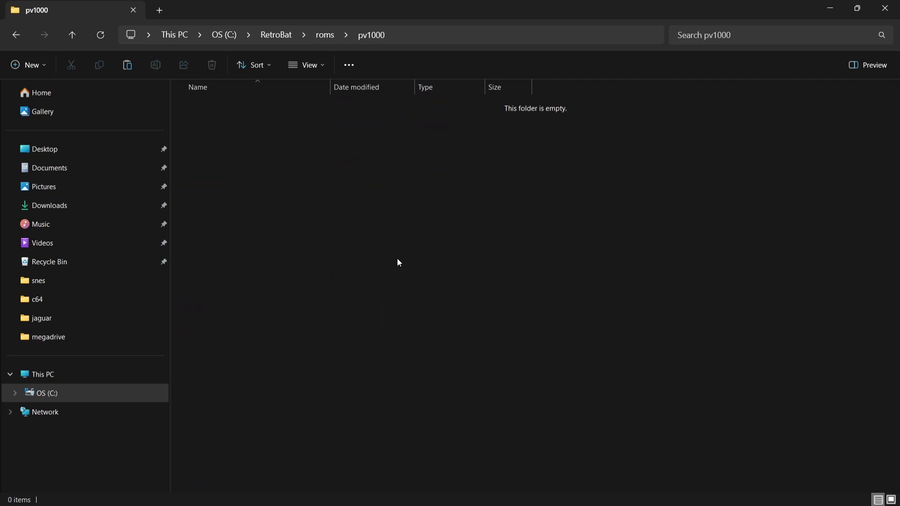
click(425, 329)
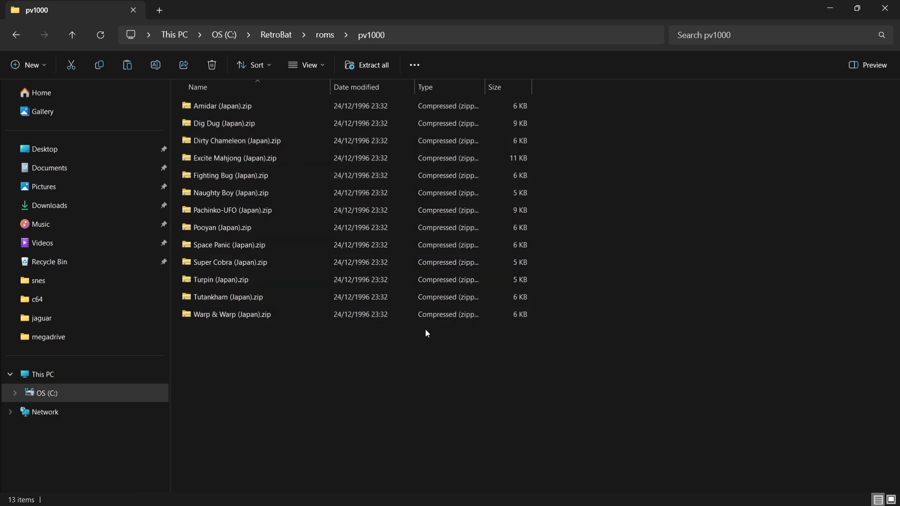
click(884, 5)
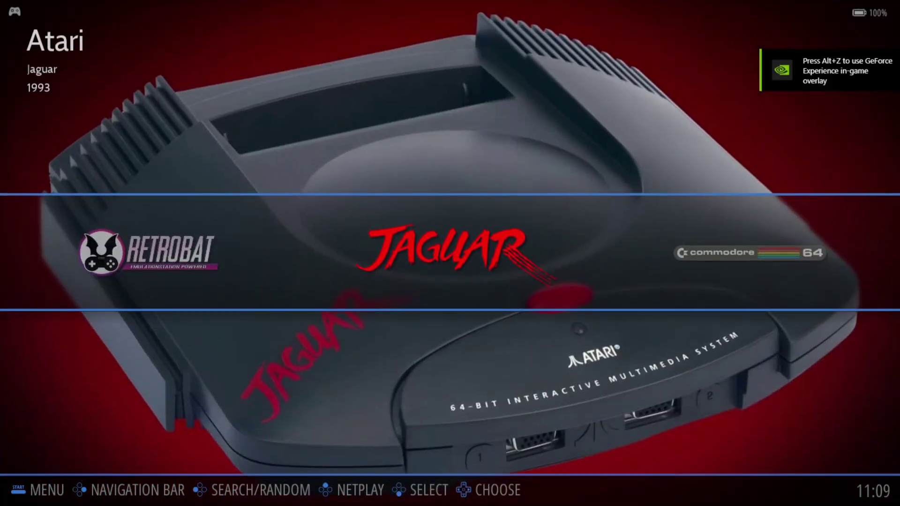
- Confirm MESS lists the 13 PV-1000 games, such as Amidar (Japan), then open the main menu
key(Right)
key(Right)
key(Right)
key(Left)
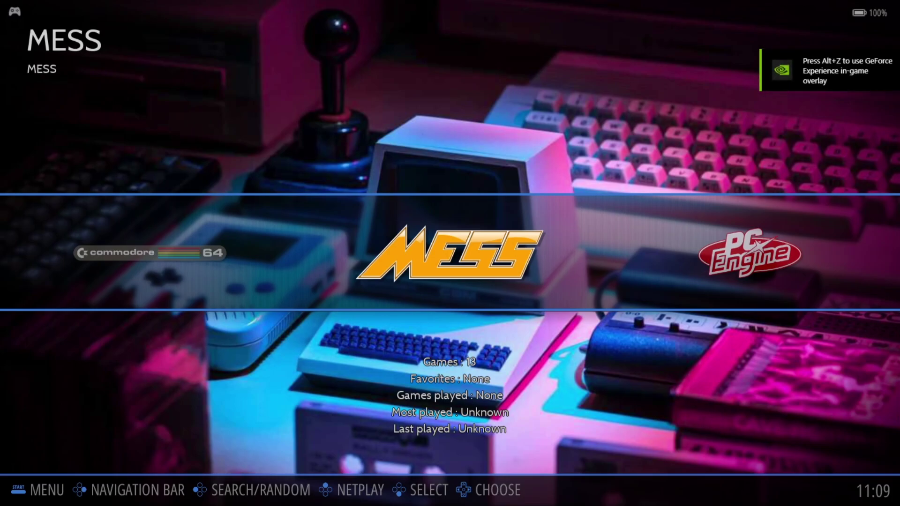
key(Return)
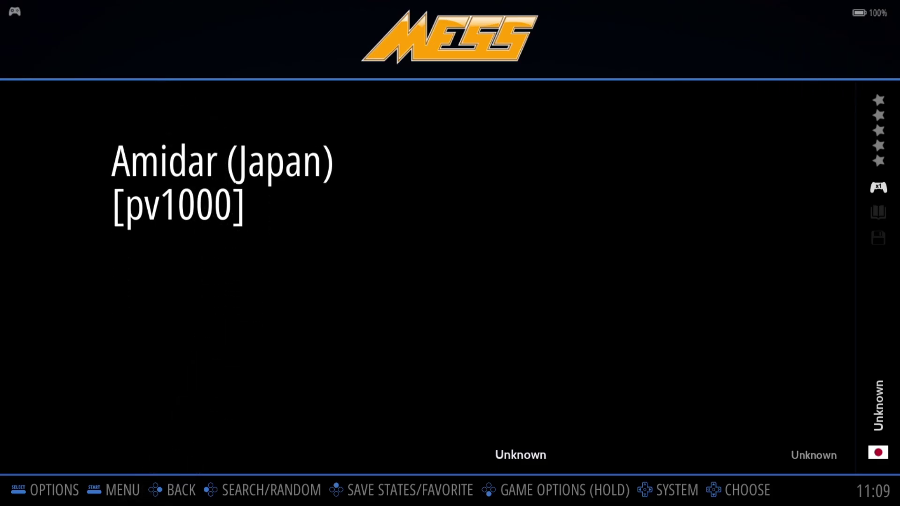
key(BackSpace)
key(Escape)
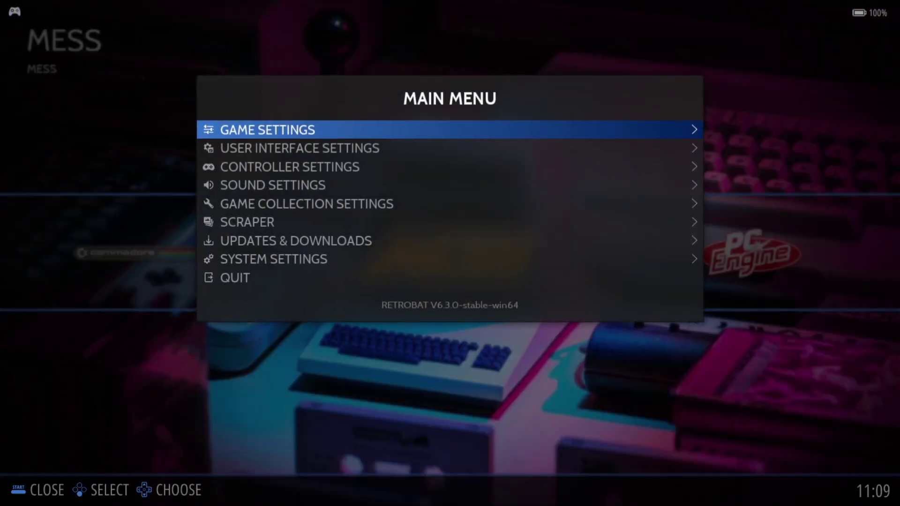
- Untick MESS under Game Collection Settings > Systems Displayed and return to Casio PV-1000 on the carousel
key(Down)
key(Down)
key(Down)
key(Down)
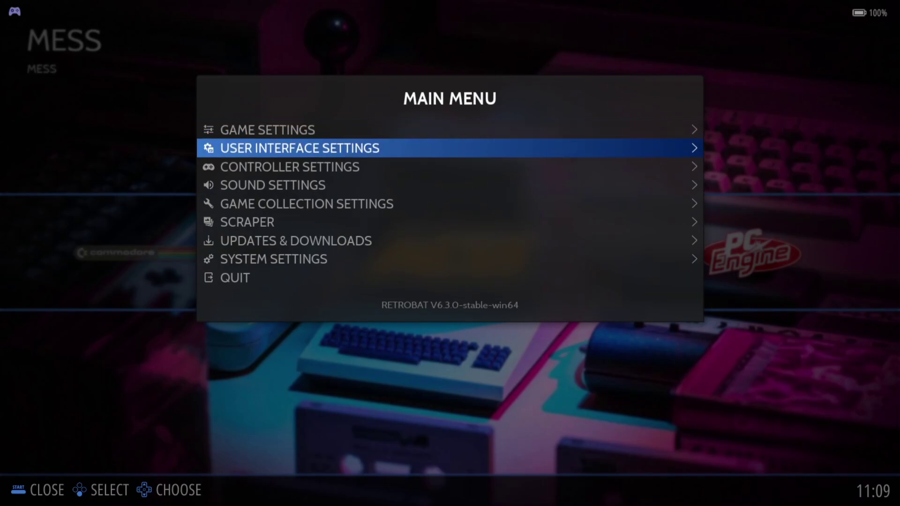
key(Return)
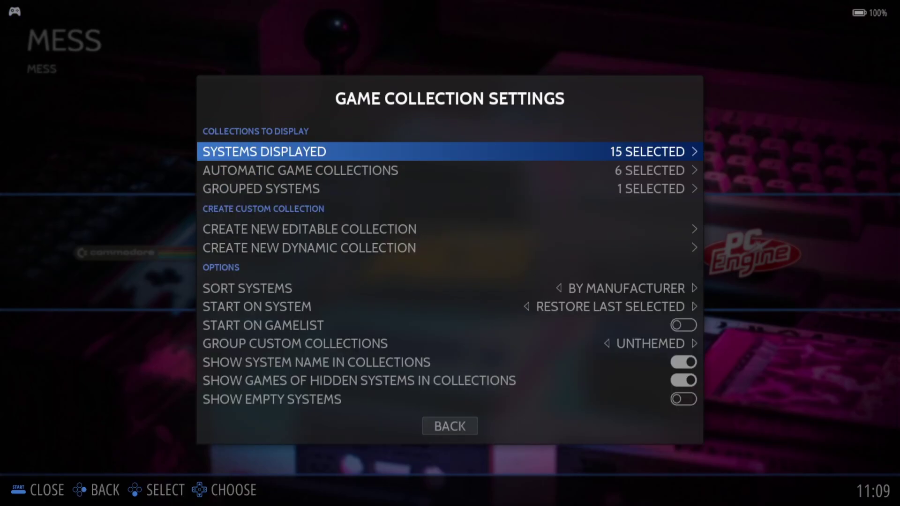
key(Return)
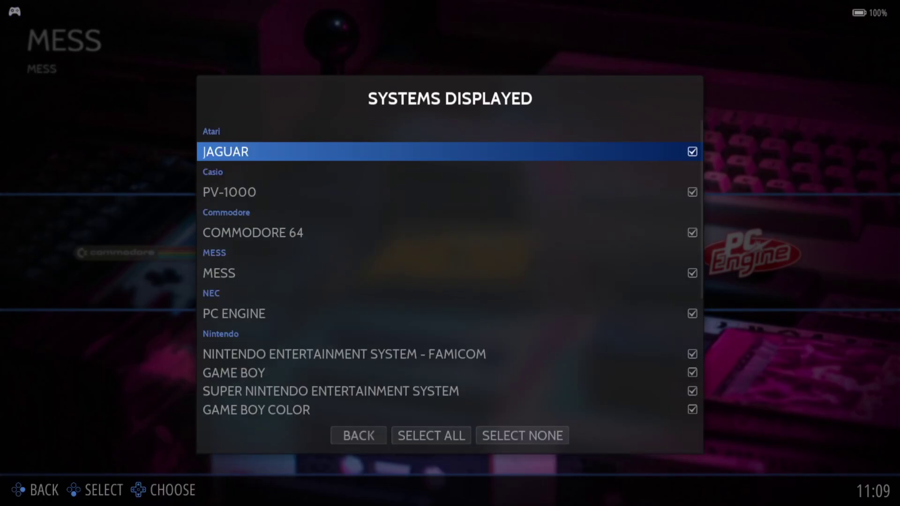
key(Down)
key(Down)
key(Down)
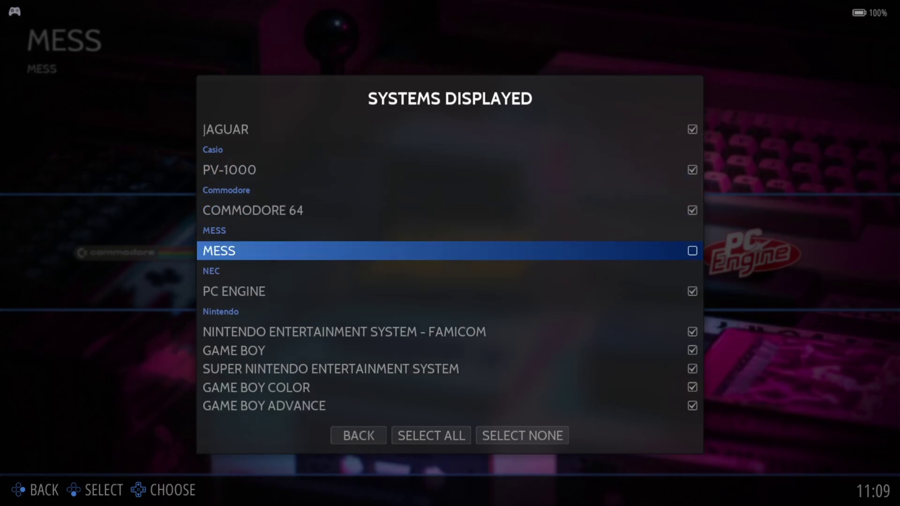
key(BackSpace)
key(BackSpace)
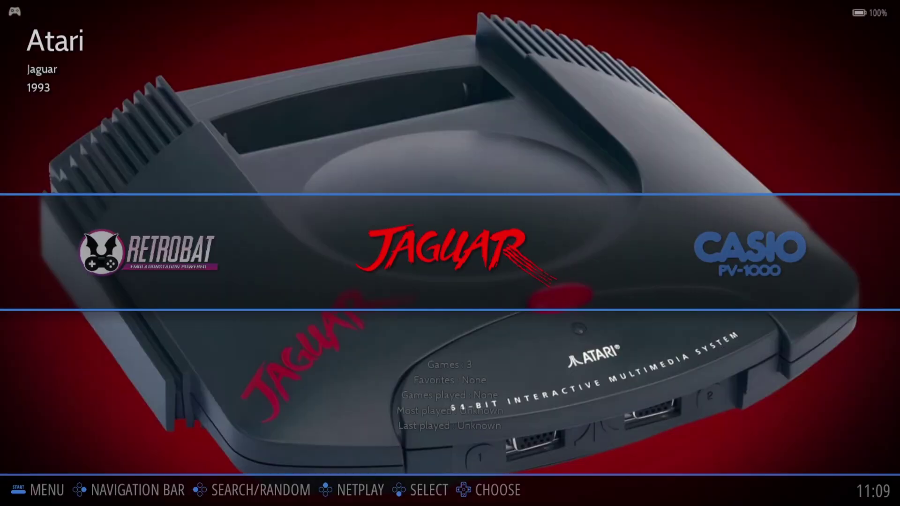
key(Right)
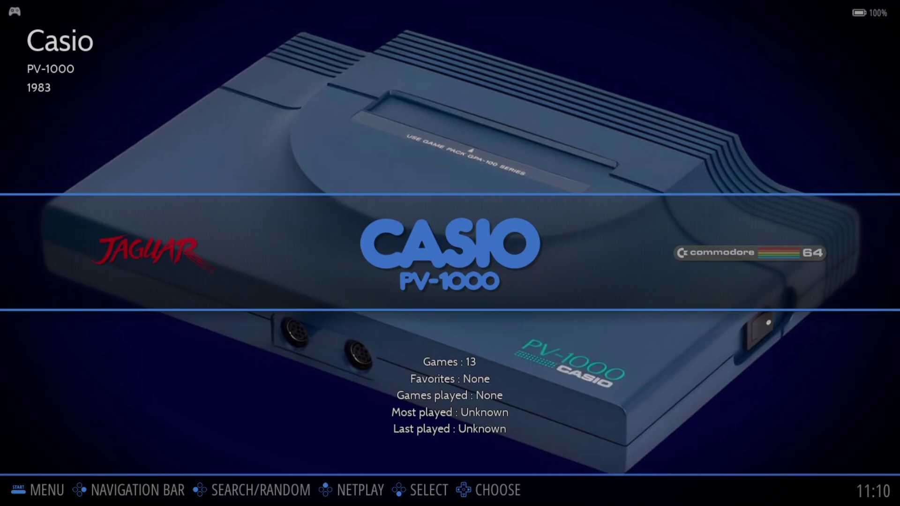
- Open the Scraper menu and review its settings: ScreenScraper, games missing any media
key(Return)
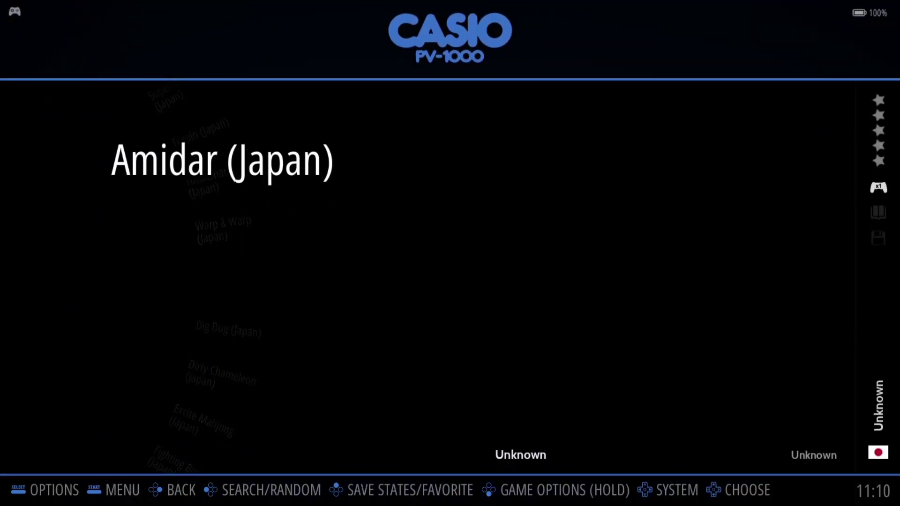
key(Escape)
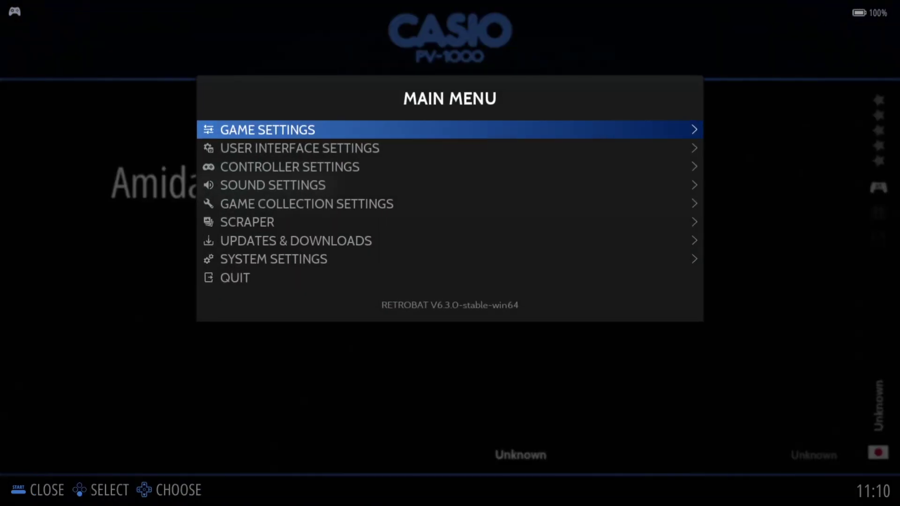
key(Down)
key(Down)
key(Down)
key(Down)
key(Down)
key(Return)
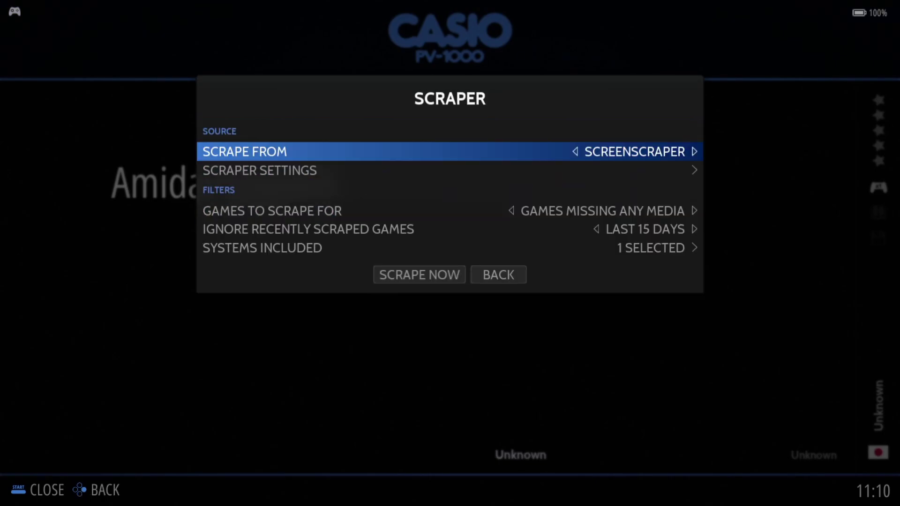
key(Down)
key(Return)
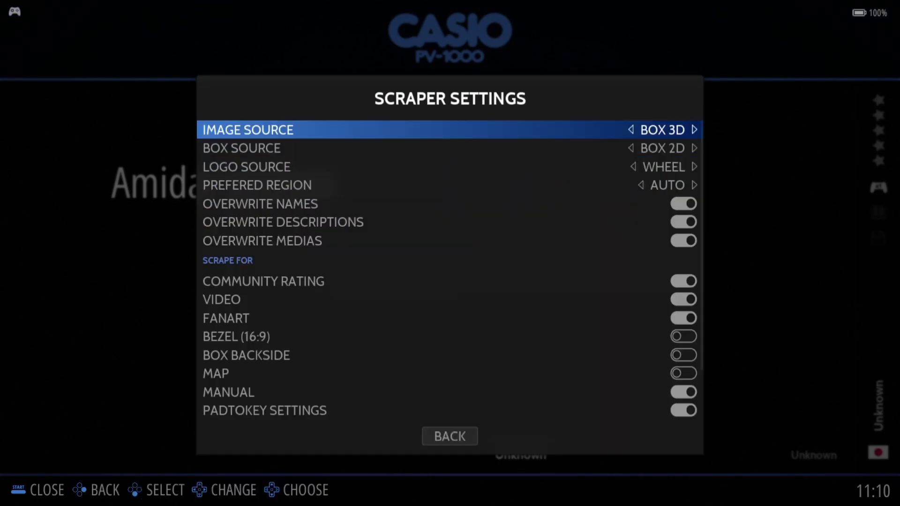
key(Up)
key(Up)
key(Down)
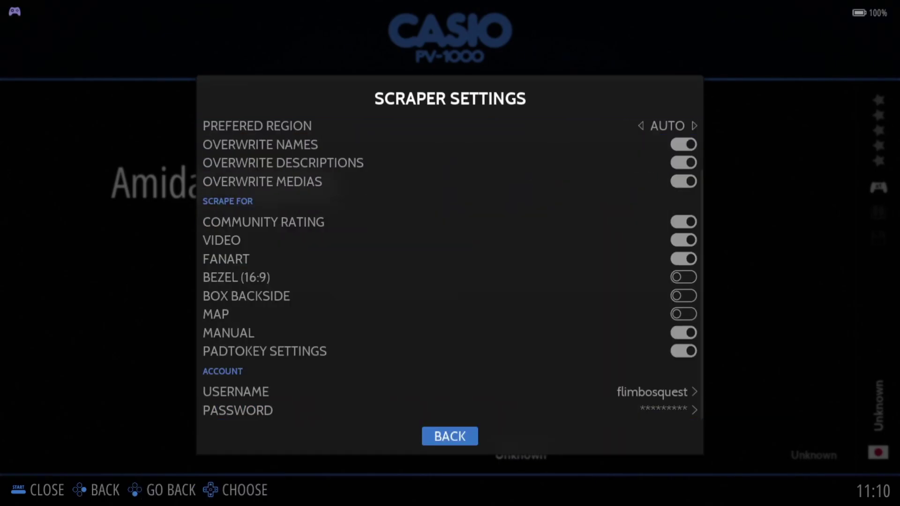
key(Up)
key(Up)
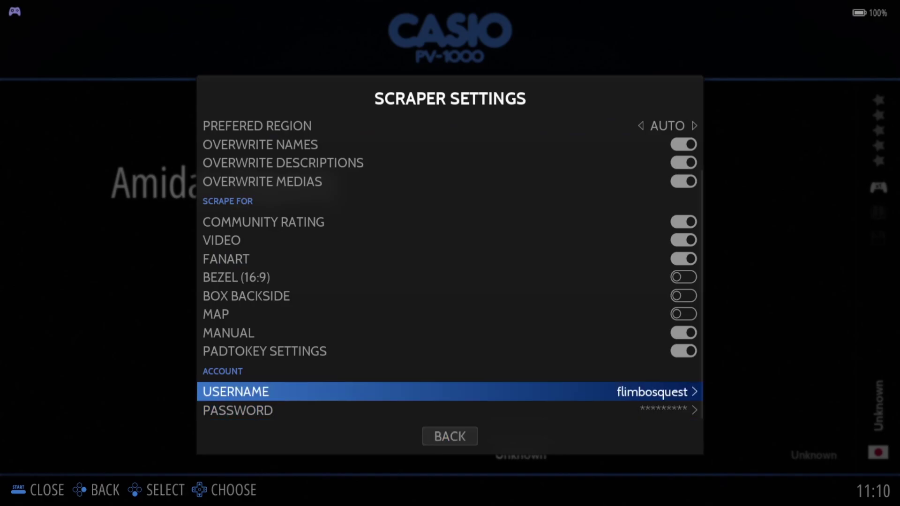
key(Escape)
- Keep only PV-1000 in Systems Included and start Scrape Now
key(Down)
key(Down)
key(Down)
key(Return)
key(Down)
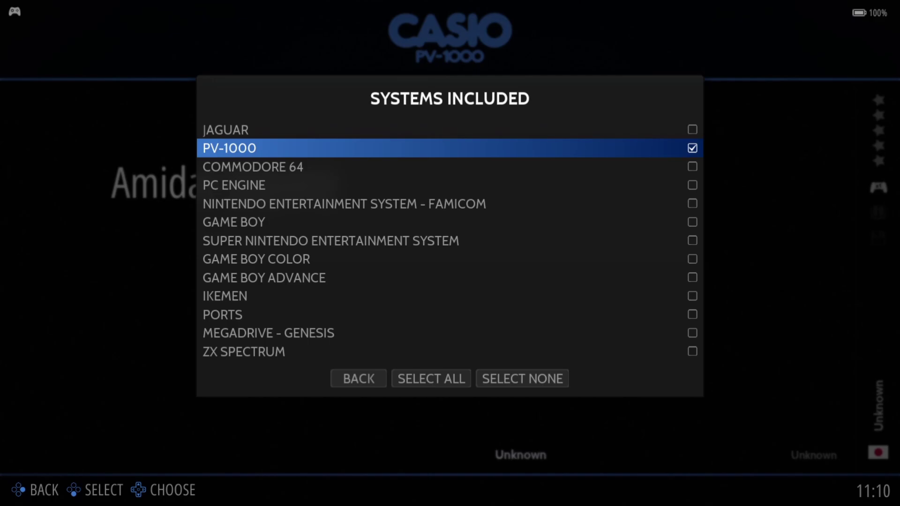
key(Escape)
key(Down)
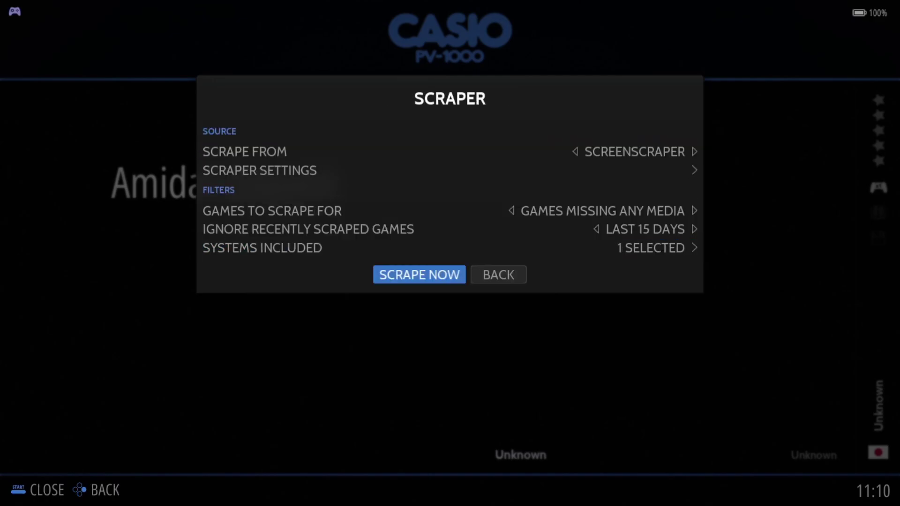
key(Return)
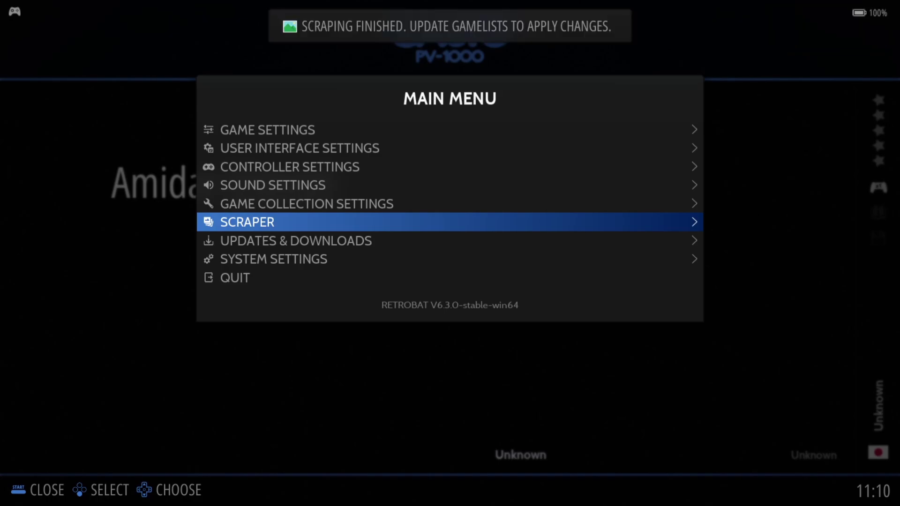
- Run Update Gamelists from Game Settings and confirm it
key(Up)
key(Up)
key(Up)
key(Up)
key(Up)
key(Return)
key(Return)
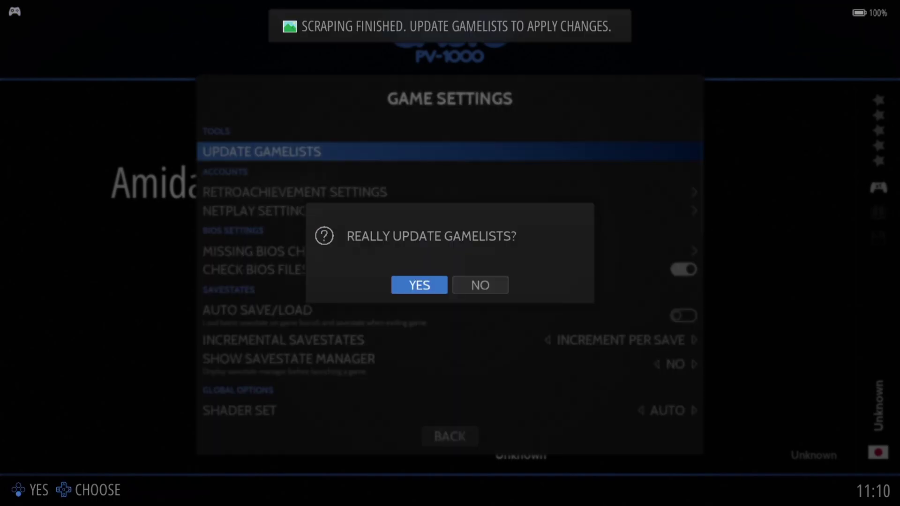
key(Return)
key(Down)
key(Down)
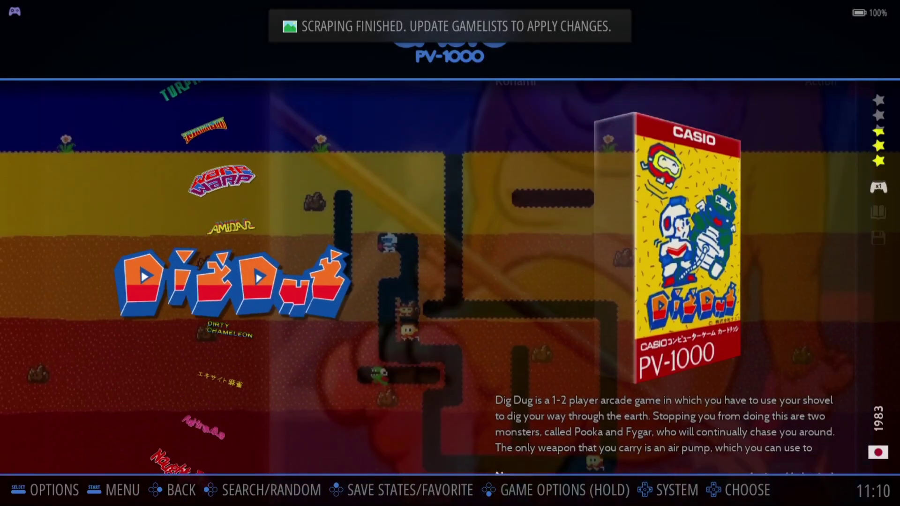
- Browse the scraped PV-1000 list past Space Panic, Turpin and Warp Warp, settling on Super Cobra
key(Down)
key(Down)
key(Down)
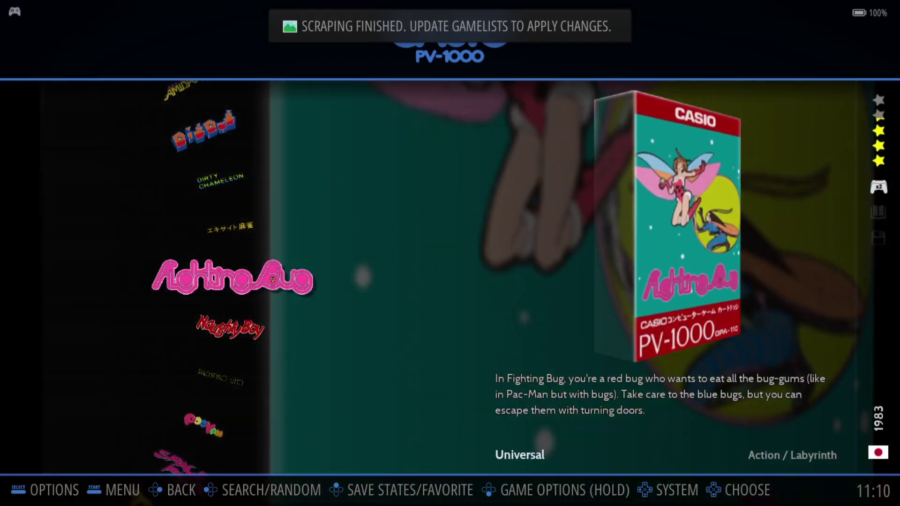
key(Down)
key(Down)
key(Down)
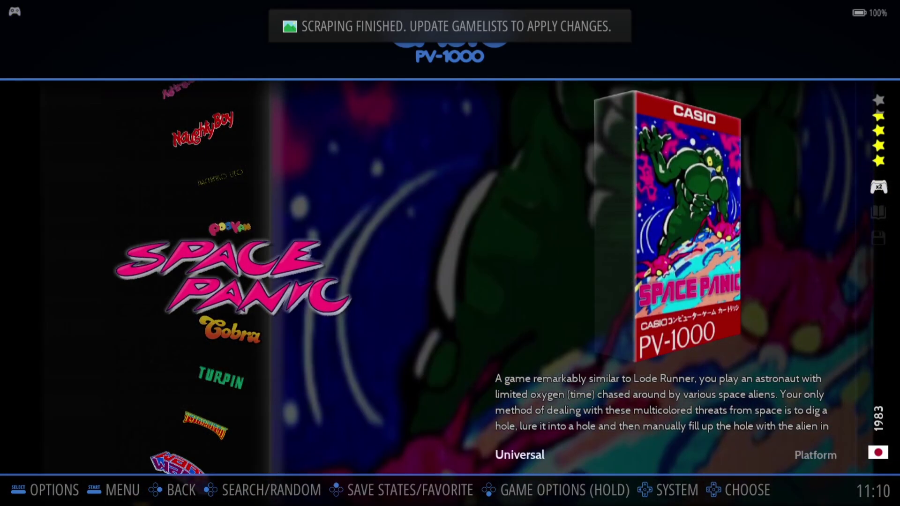
key(Down)
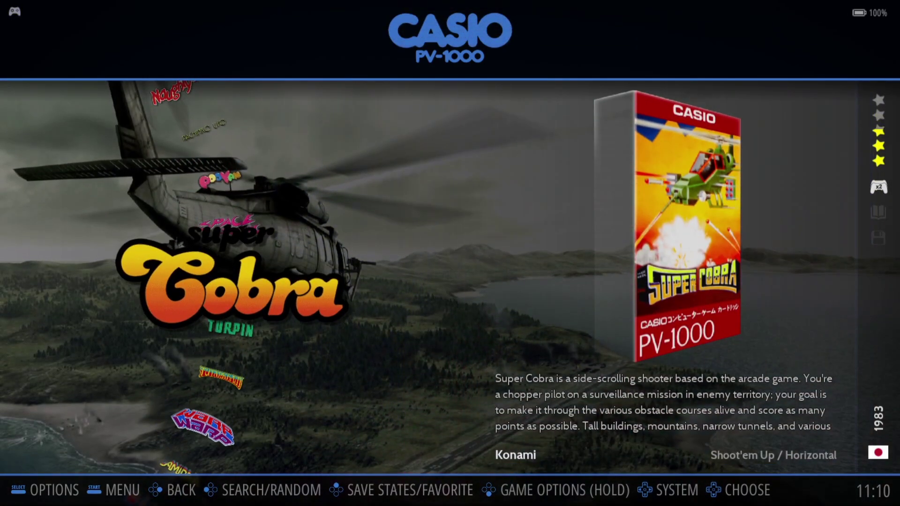
key(Down)
key(Up)
key(Down)
key(Down)
key(Down)
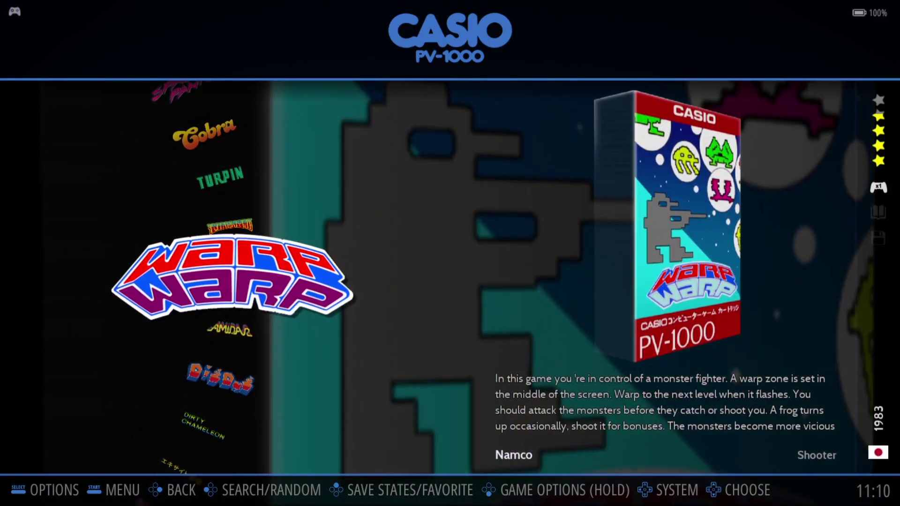
key(Up)
key(Up)
key(Up)
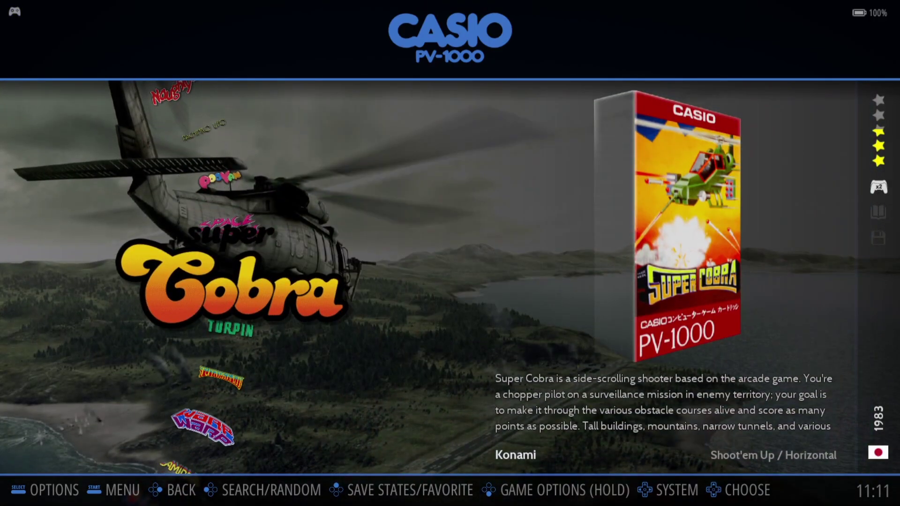
key(Up)
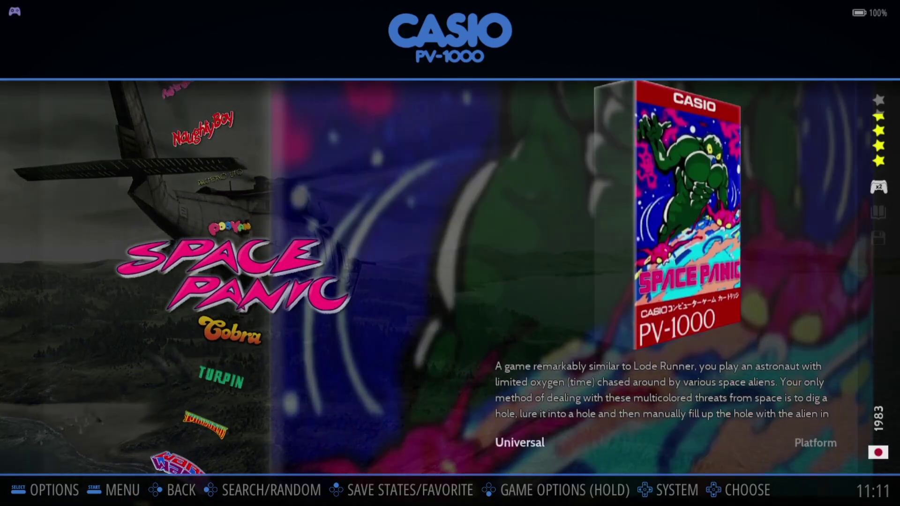
key(Down)
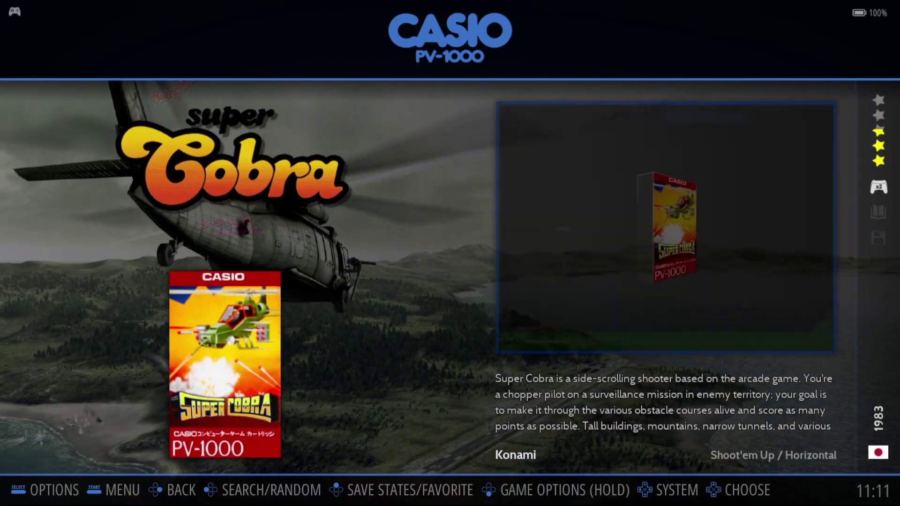
key(Up)
- In PV-1000 Advanced System Options, keep the emulator on AUTO rather than LIBRETRO: MAME
key(Down)
key(F1)
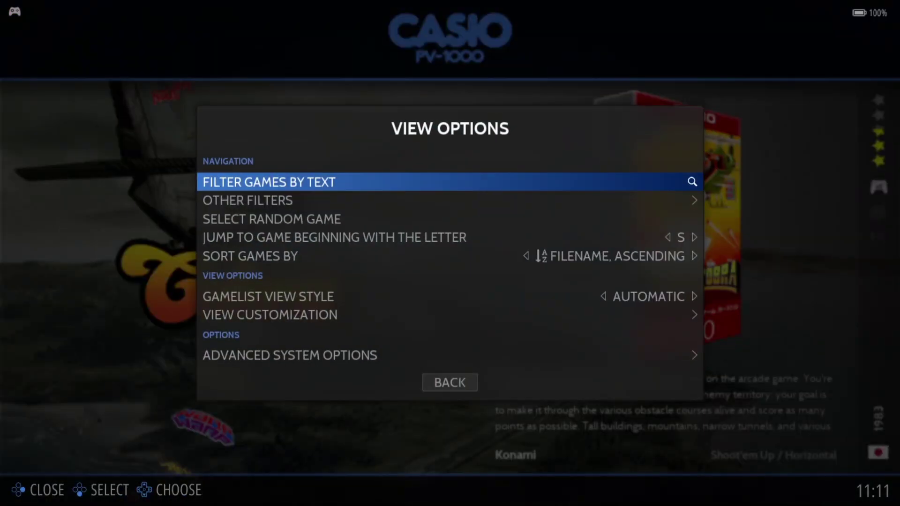
key(Up)
key(Return)
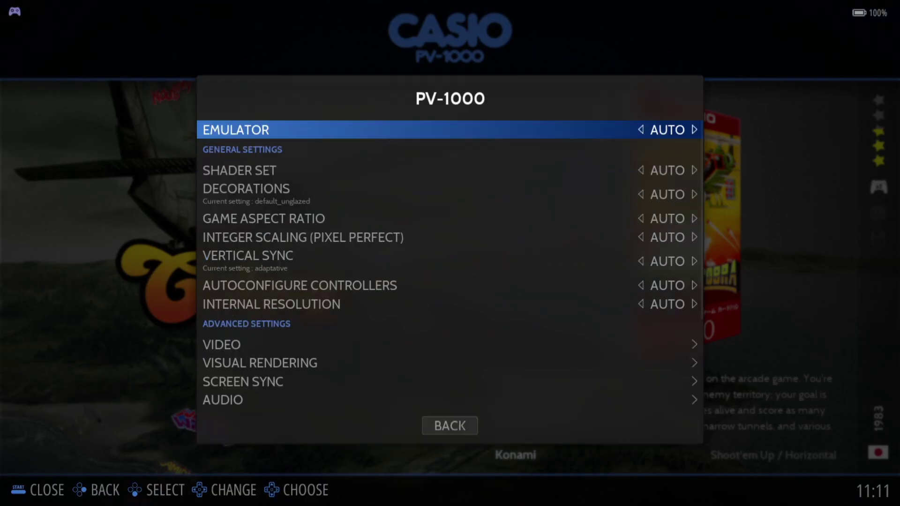
key(Return)
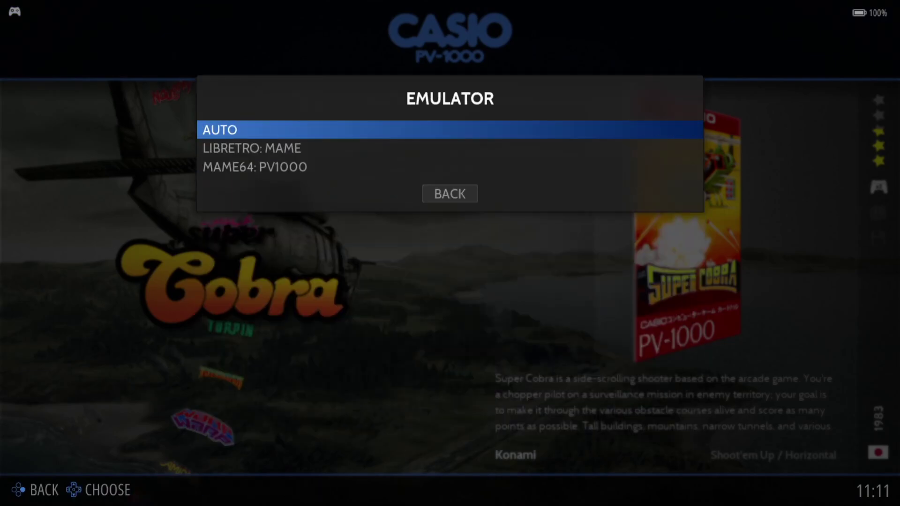
key(Down)
key(Down)
key(Up)
key(Up)
key(Down)
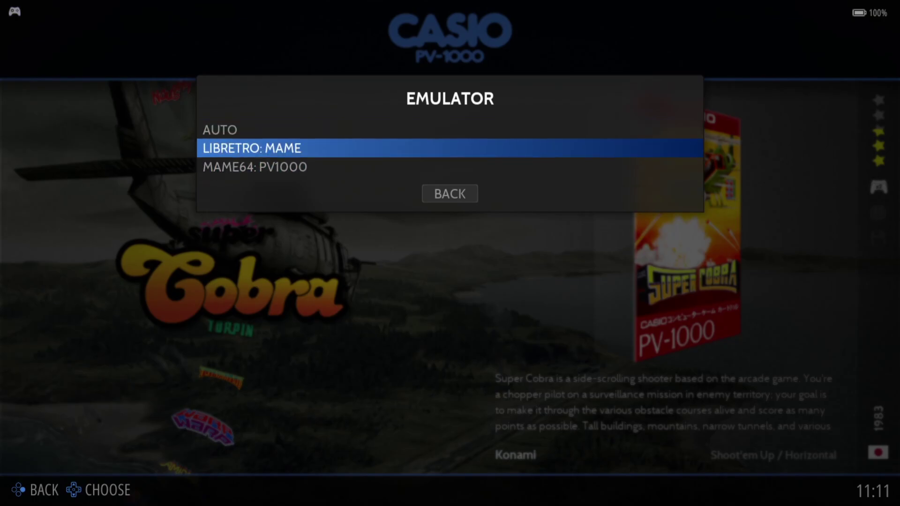
key(Up)
key(Return)
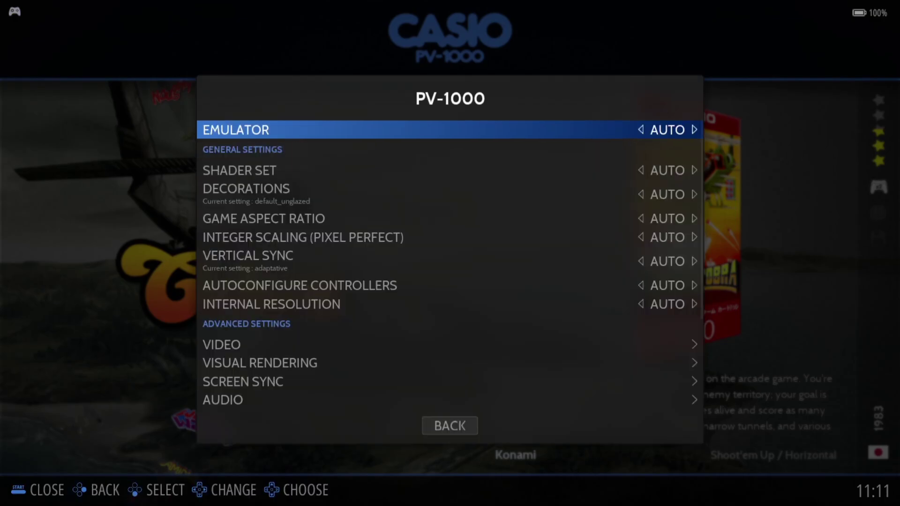
- Leave Shader Set on AUTO and return to the gamelist with Super Cobra selected
key(Down)
key(Return)
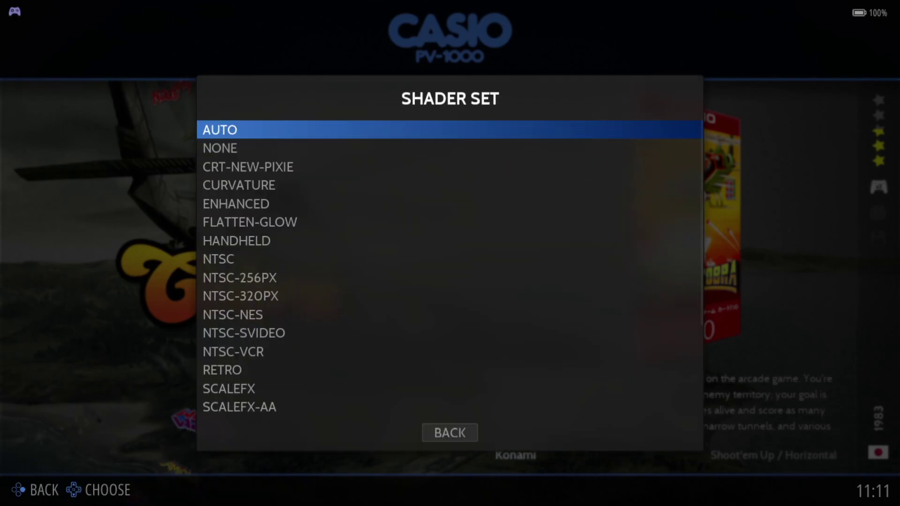
key(Down)
key(Escape)
key(Escape)
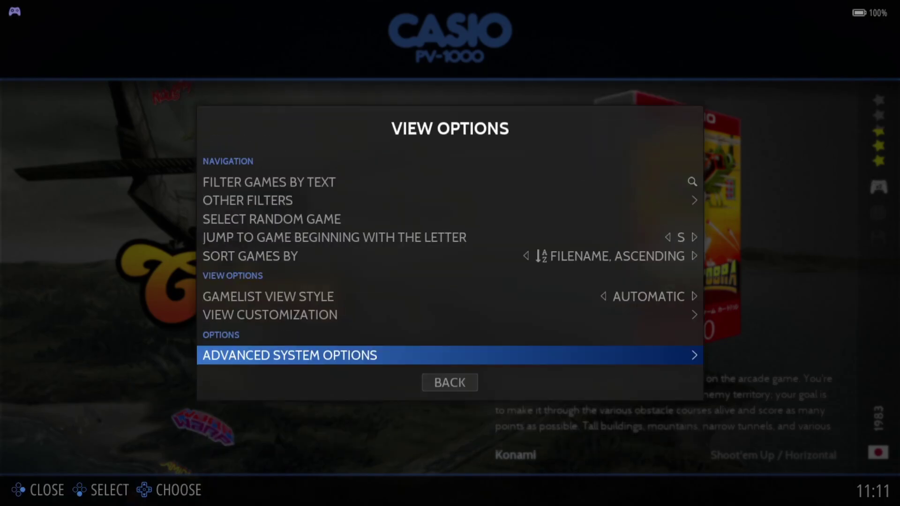
key(Escape)
key(Up)
key(Down)
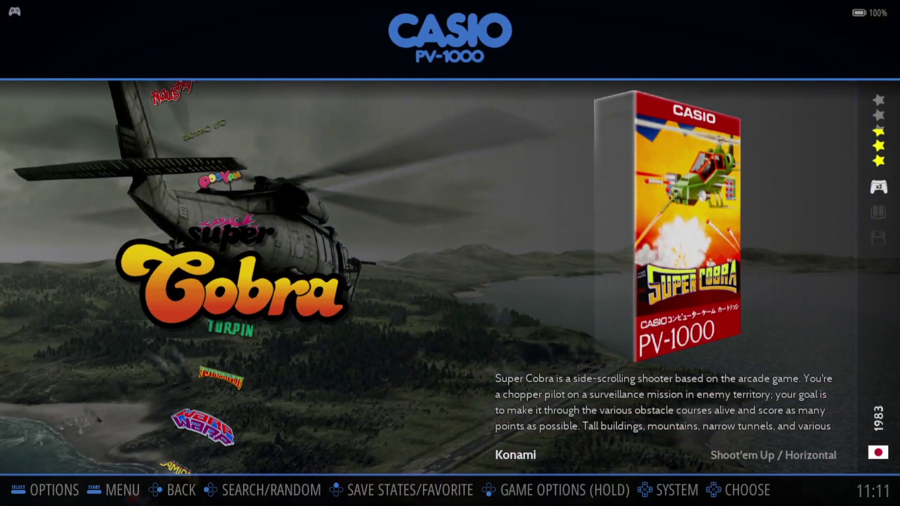
- Launch Super Cobra, start play, and fly forward shooting at the first targets
key(Return)
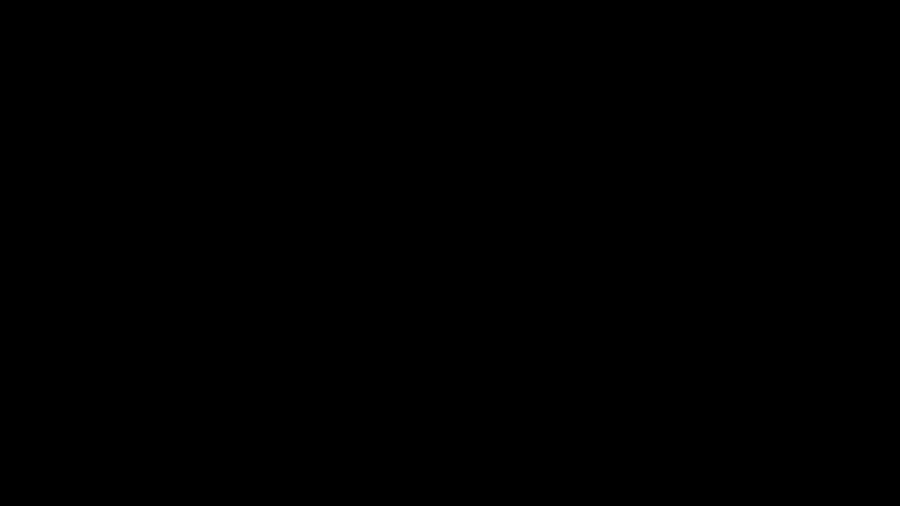
key(Return)
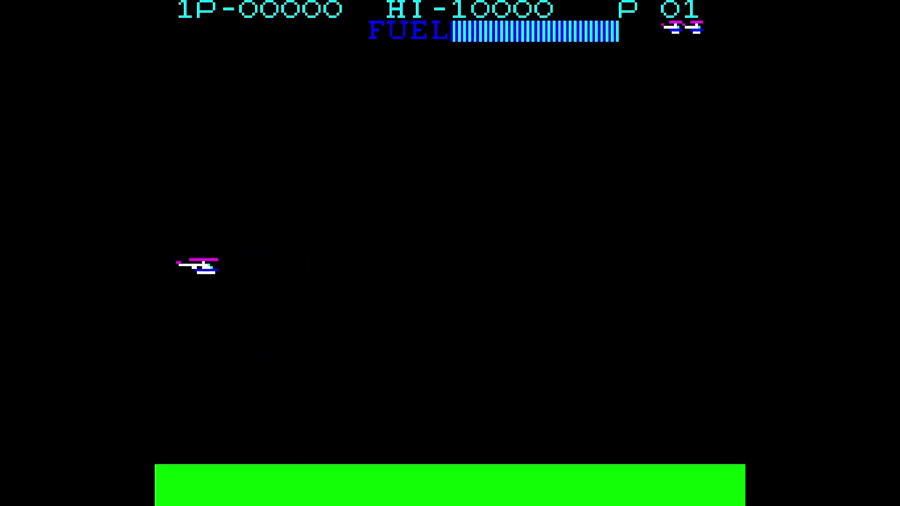
key(Right)
key(Down)
key(space)
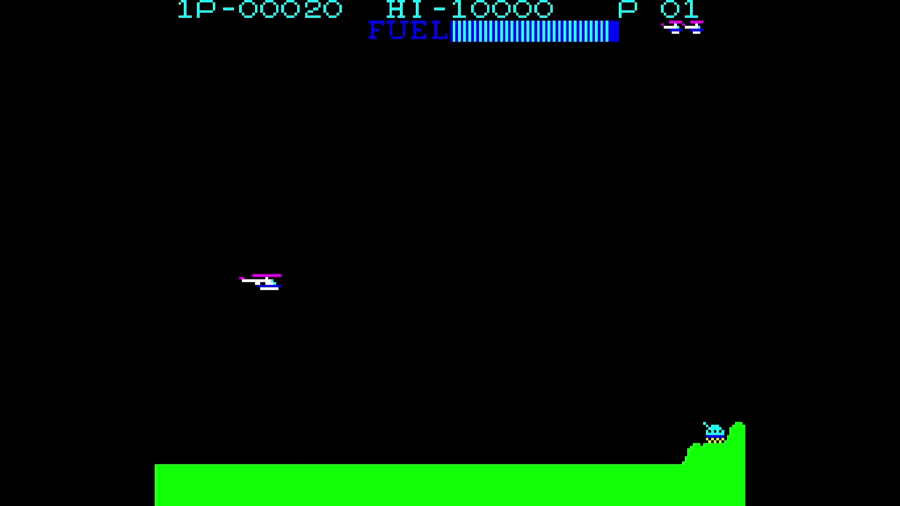
key(Down)
key(Right)
key(Down)
key(Right)
key(space)
- Climb over the terrain, bombing fuel tanks to refuel and destroying a turret
key(Up)
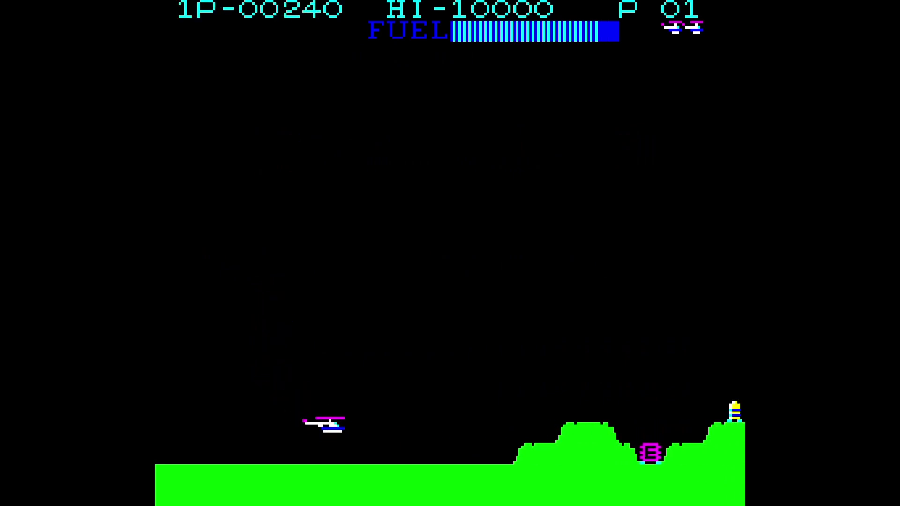
key(Right)
key(space)
key(space)
key(Up)
key(Left)
key(Right)
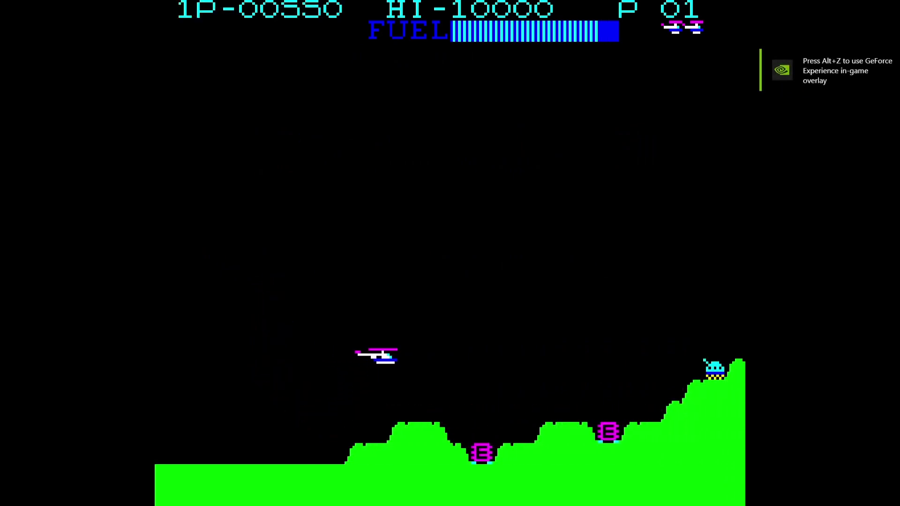
key(m)
key(Left)
key(m)
key(Right)
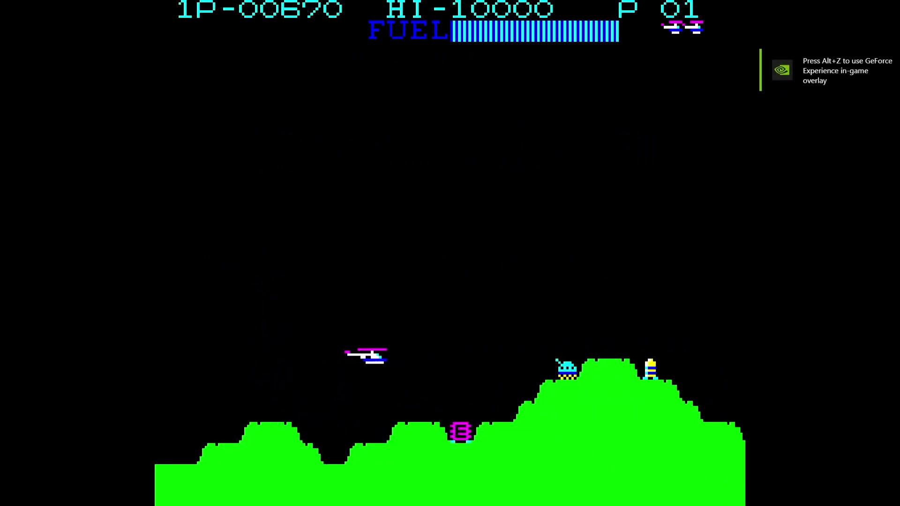
key(m)
key(Left)
key(Down)
key(Up)
key(space)
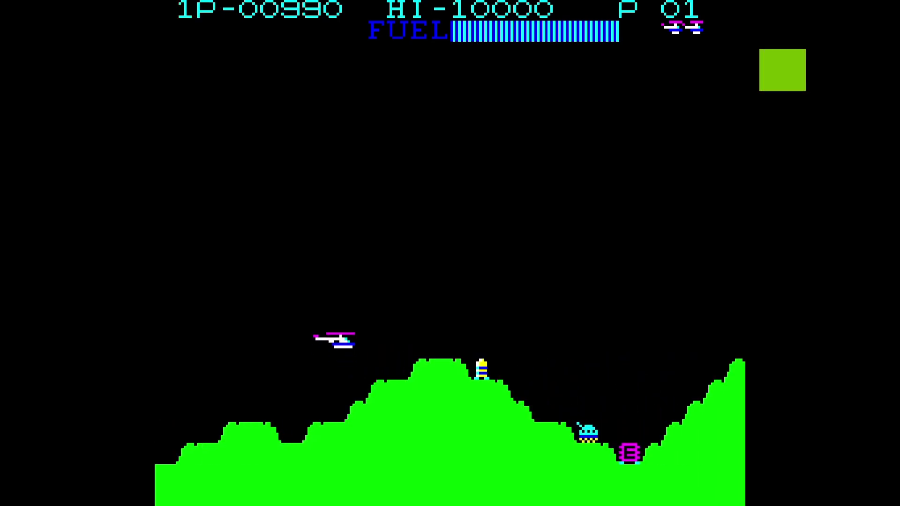
key(Right)
key(Up)
key(Right)
key(m)
key(Left)
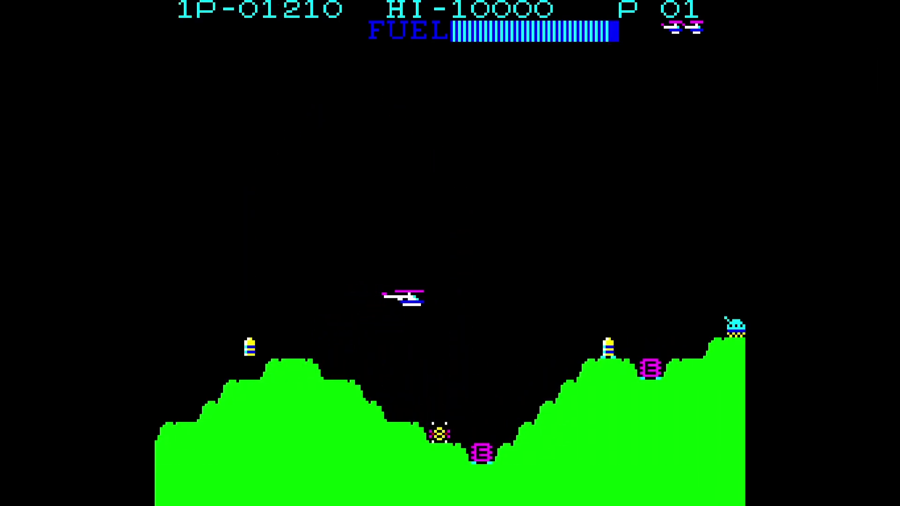
key(Up)
key(Right)
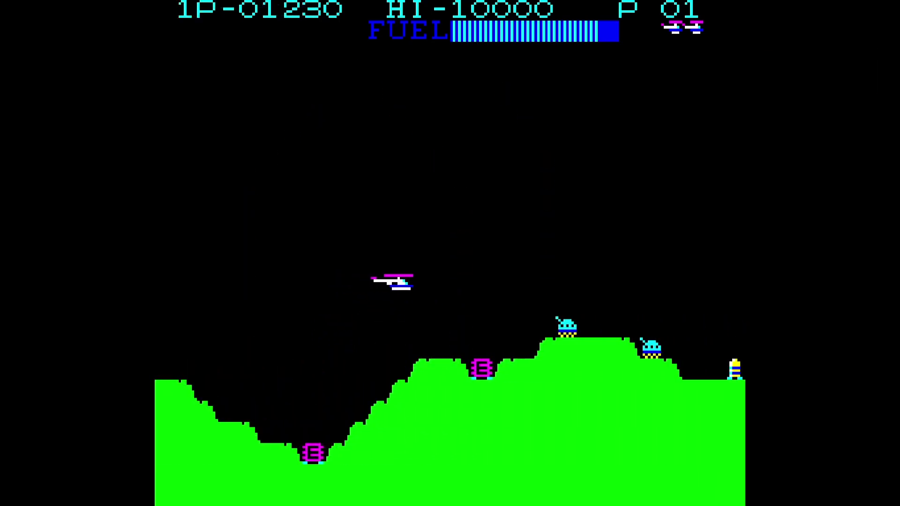
key(Up)
key(Left)
key(m)
- Keep dodging rockets and bombing turrets and fuel tanks, pushing the score to 2210
key(Down)
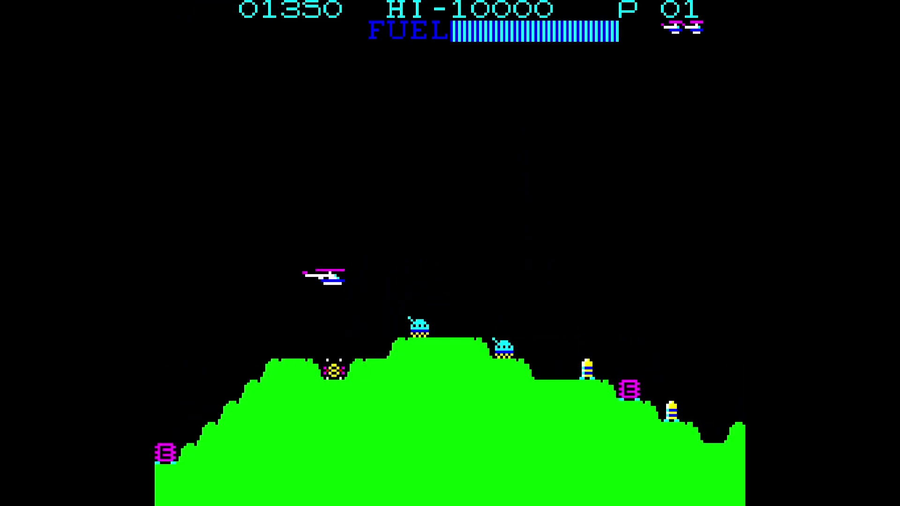
key(space)
key(Up)
key(Right)
key(m)
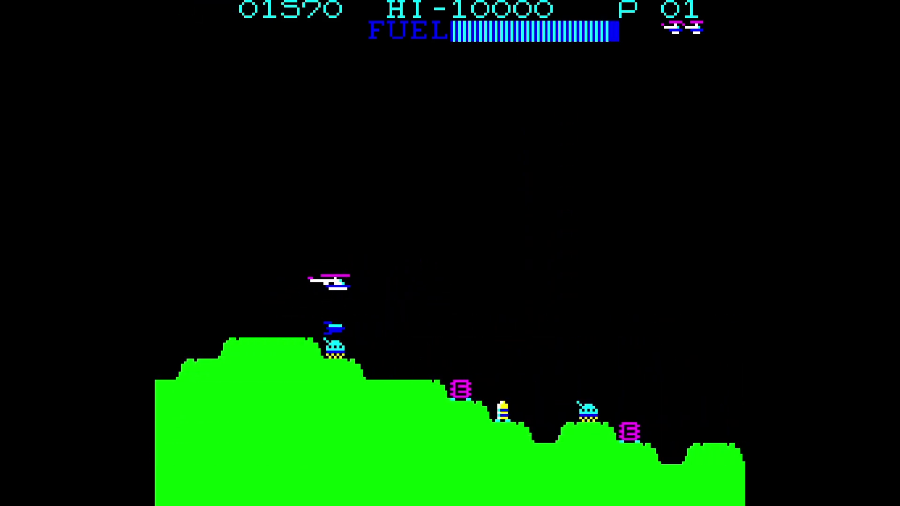
key(Right)
key(Right)
key(Left)
key(Down)
key(m)
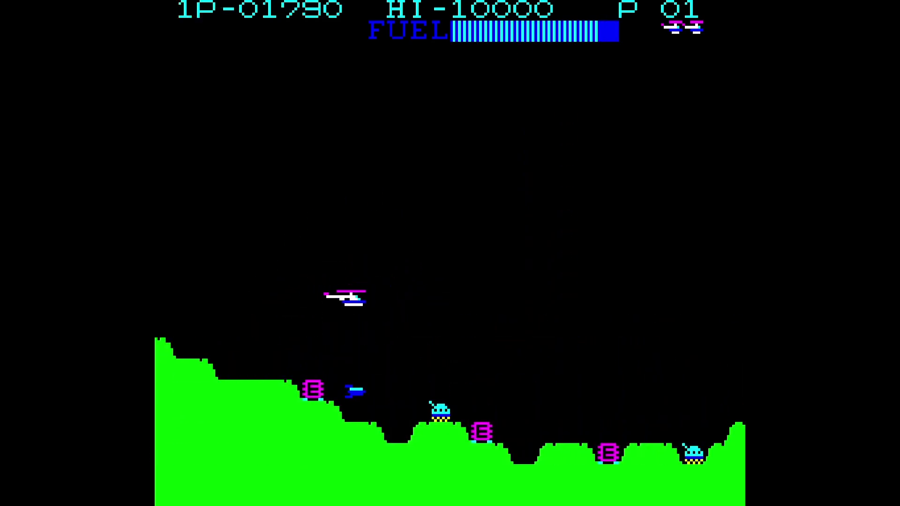
key(Right)
key(m)
key(Left)
key(Right)
key(Down)
key(m)
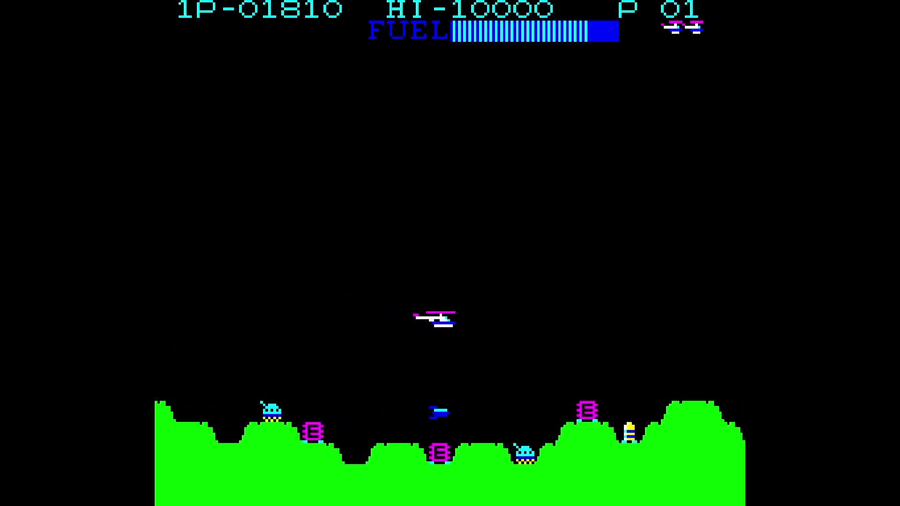
key(Left)
key(Down)
key(Right)
key(Up)
key(m)
key(Left)
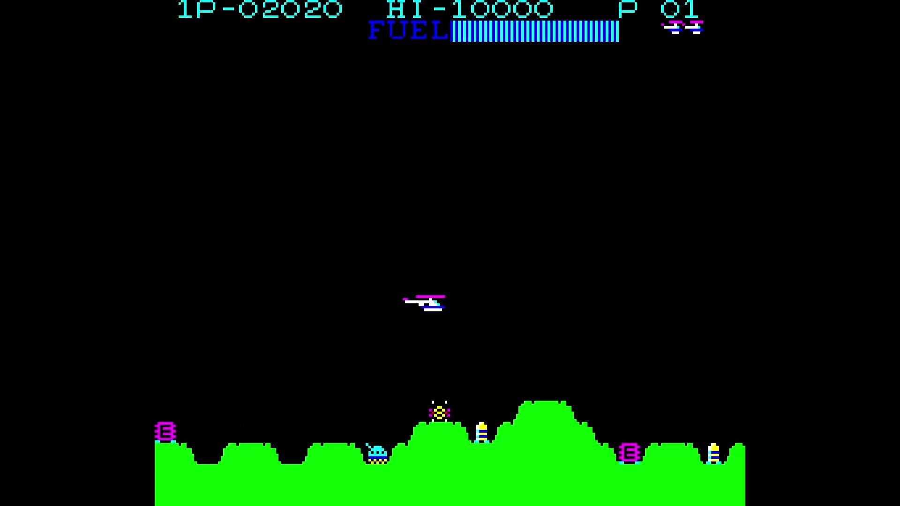
key(Left)
key(m)
key(Down)
key(Right)
key(m)
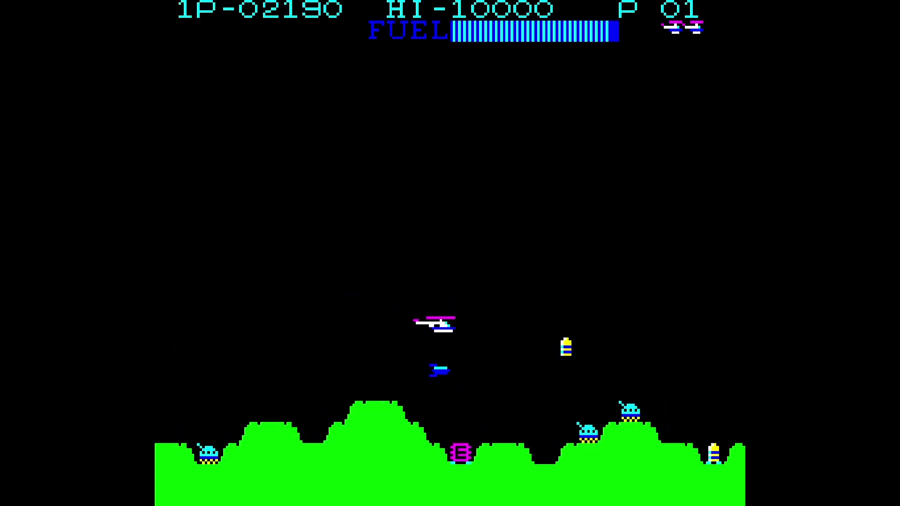
key(Right)
key(Up)
key(m)
key(m)
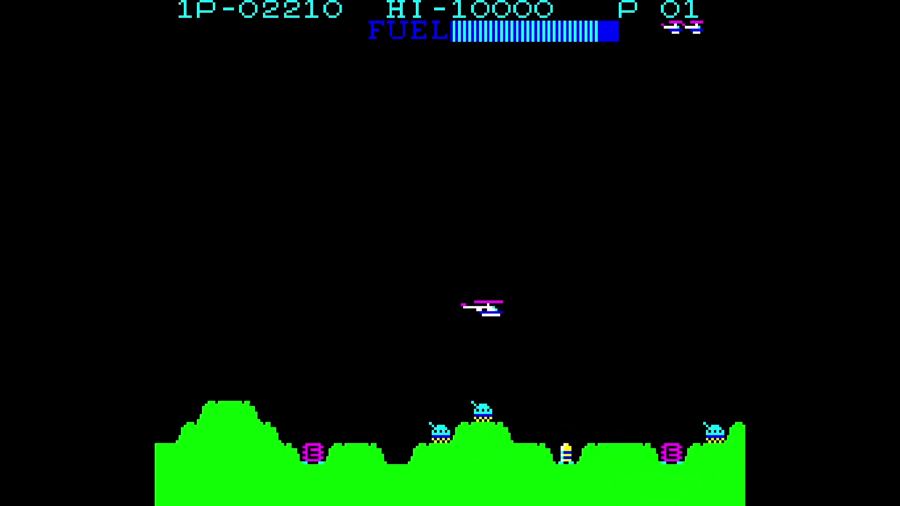
key(Left)
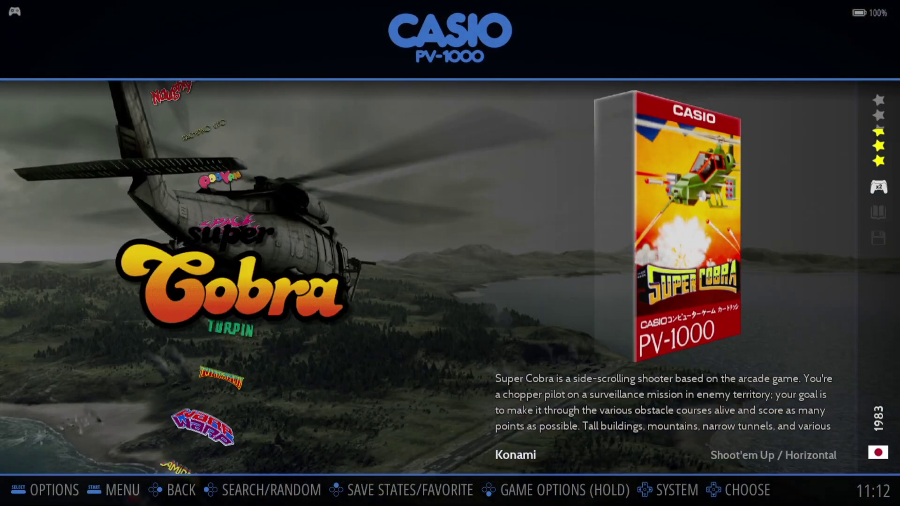
- Move the PV-1000 gamelist selection to Tutankham, stepping past Turpin, to show its box art and description
key(Down)
key(Down)
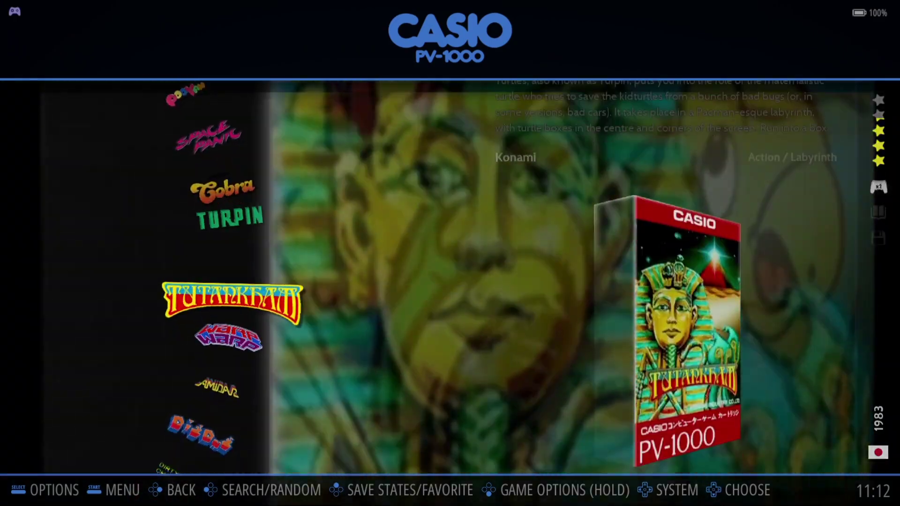
key(Up)
key(Down)
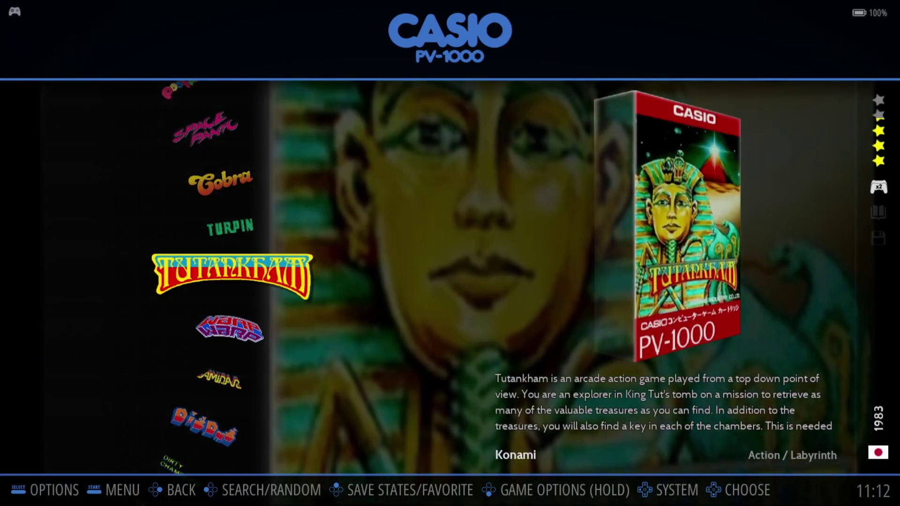